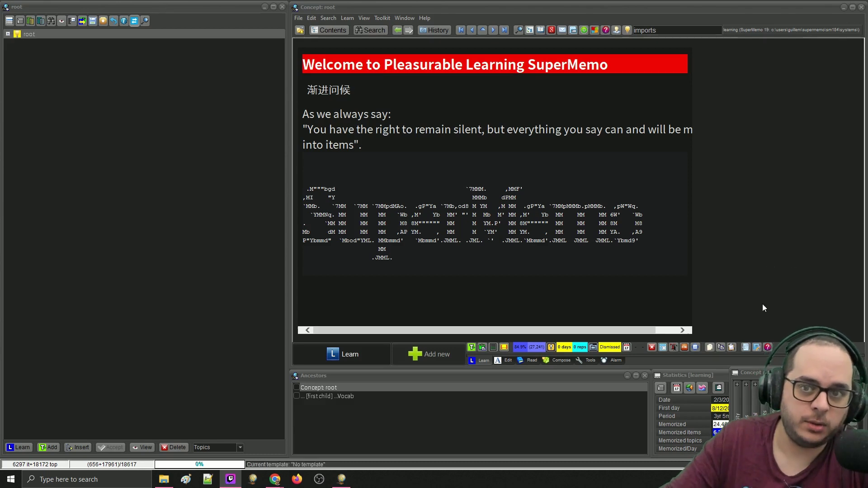
- Close the Contents tree window and switch to the ChatGPT browser window
left_click(282, 8)
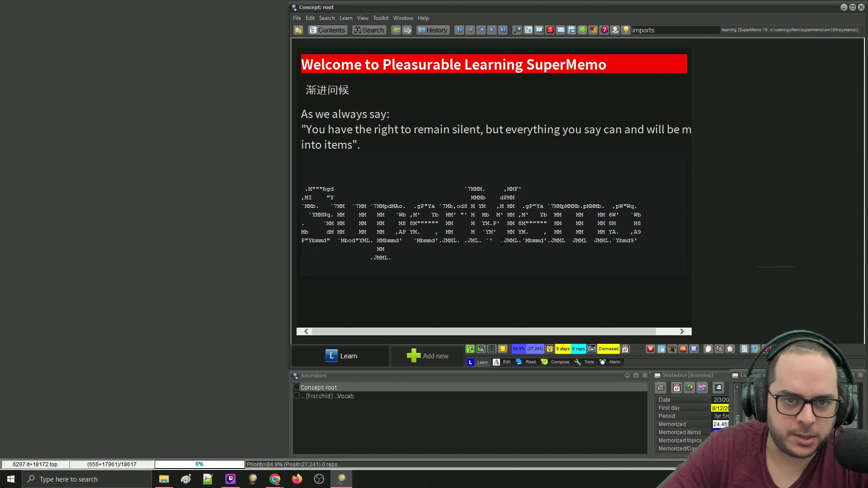
key("alt+Tab")
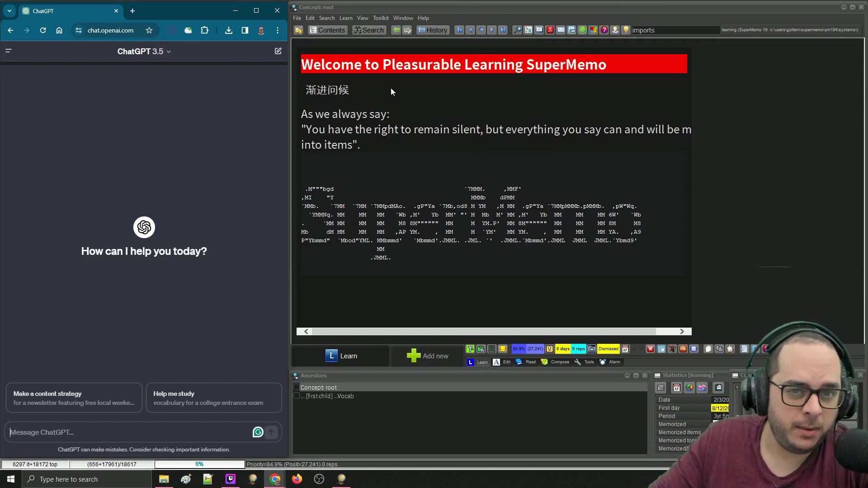
- Open the Contents tree, expand root to view its categories, then close the tree
left_click(325, 32)
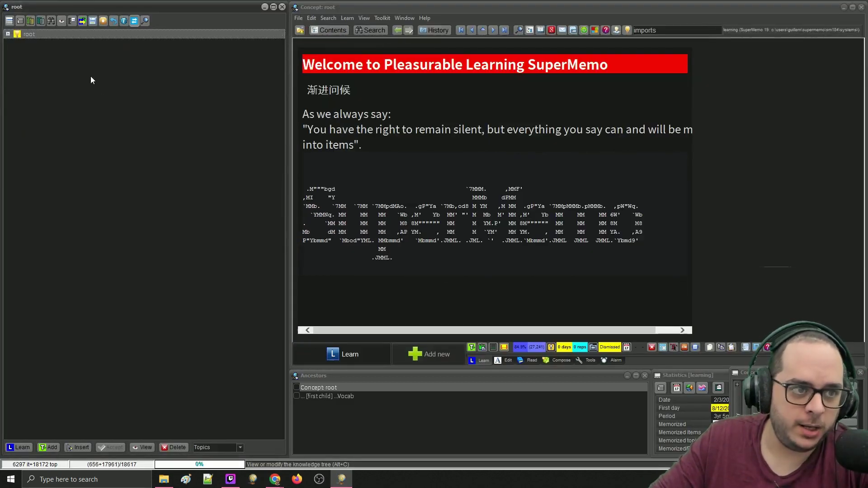
left_click(8, 33)
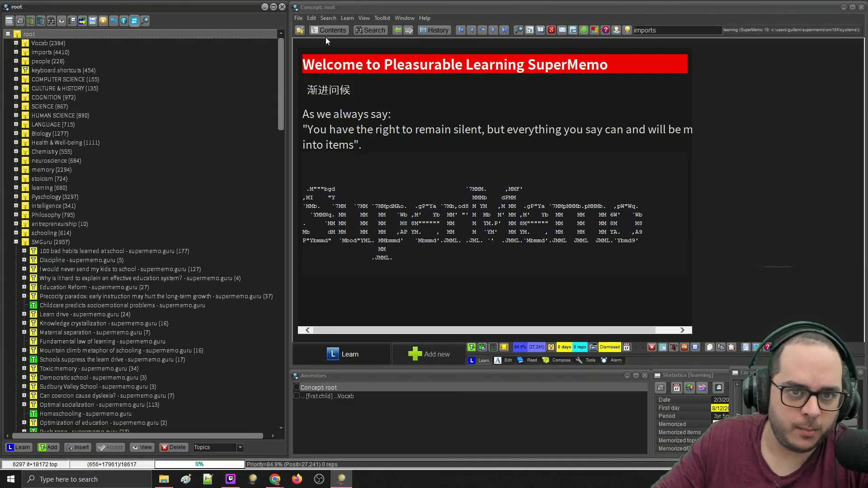
left_click(270, 8)
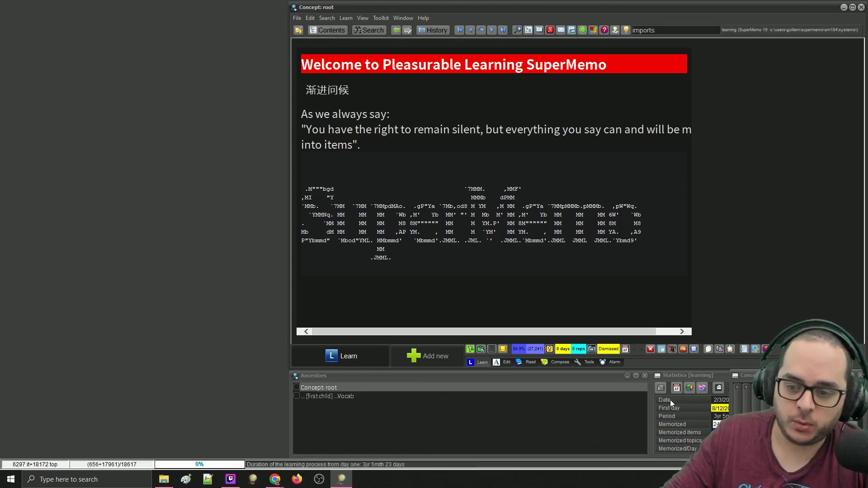
- Drag the Ancestors/Statistics splitter right so Statistics becomes a narrow strip
left_click(679, 372)
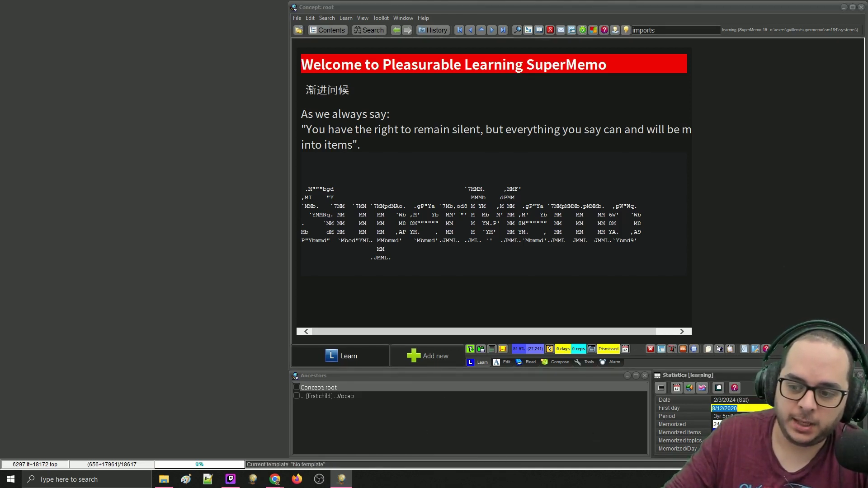
left_click(703, 376)
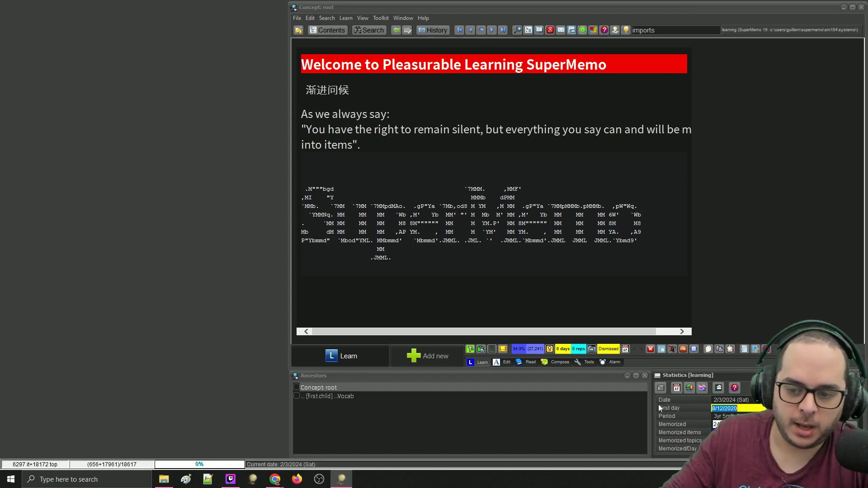
left_click_drag(651, 402, 708, 403)
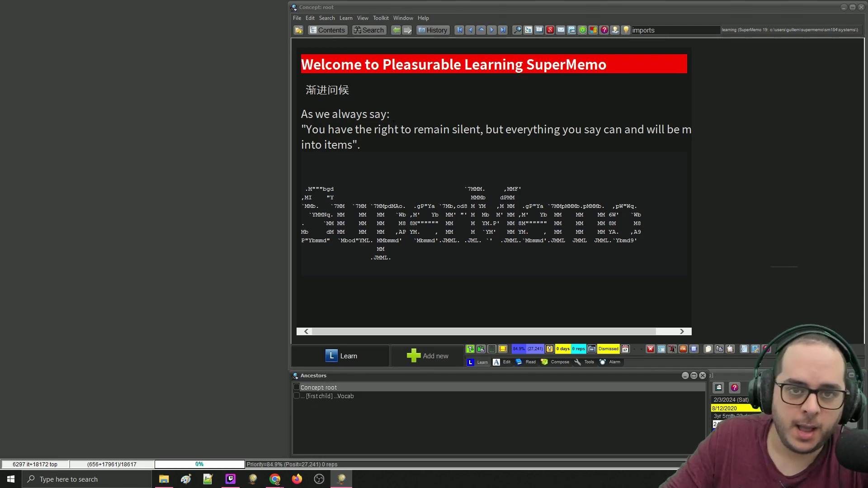
- Open '100 bad habits learned at school' from the Contents tree and close its 178-element subset browser
left_click(331, 30)
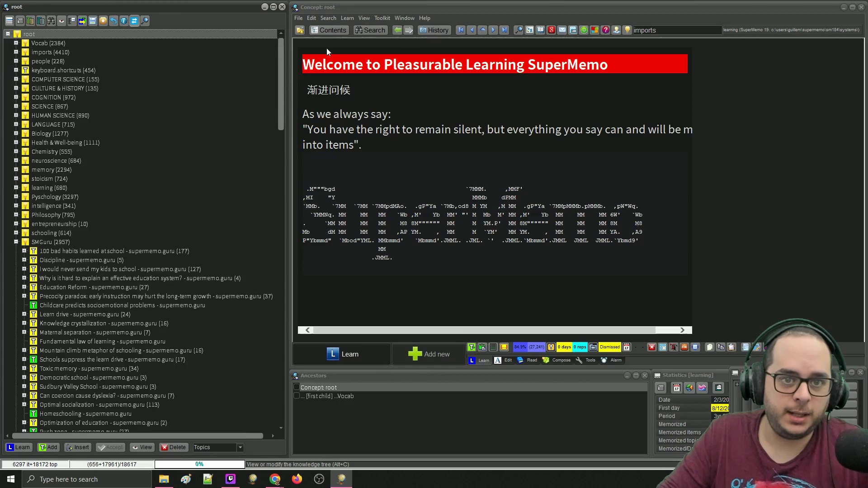
left_click(149, 252)
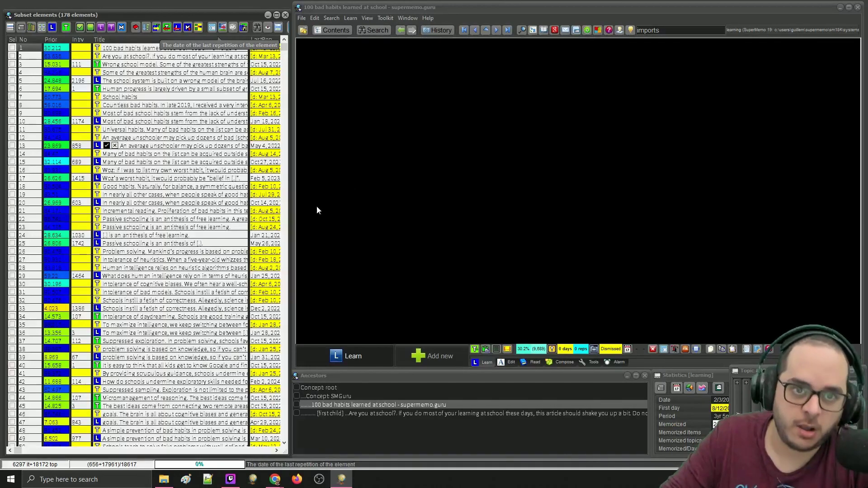
left_click(286, 15)
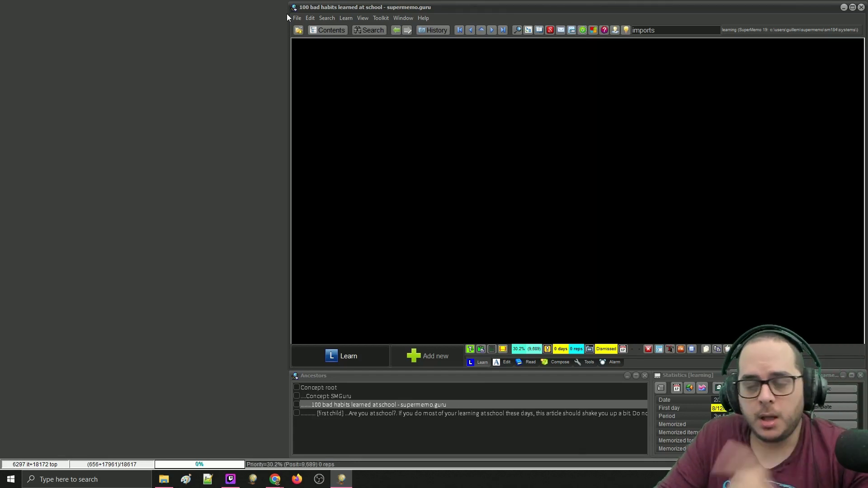
- Jump to the potato solanine question through Search and reveal its raw-peel answer
left_click(326, 17)
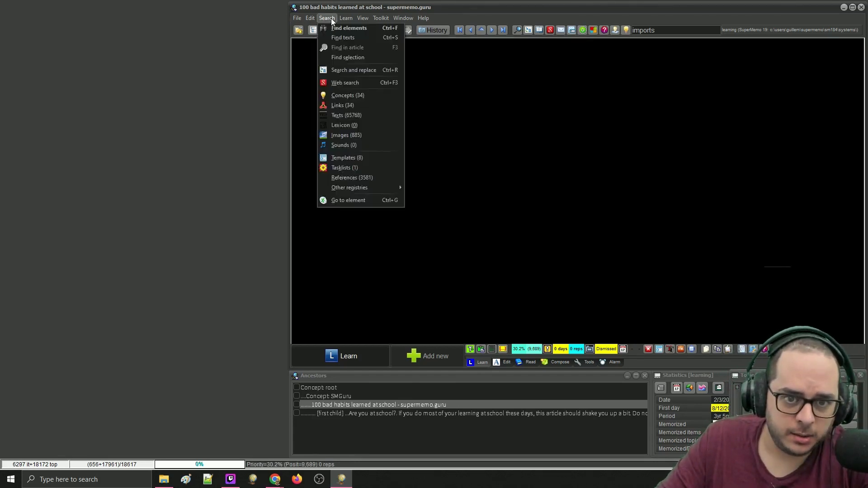
left_click(334, 27)
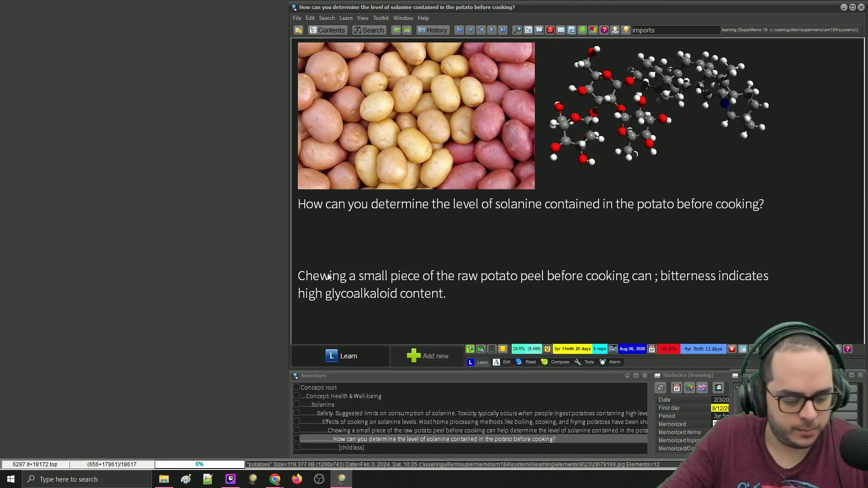
key("Return")
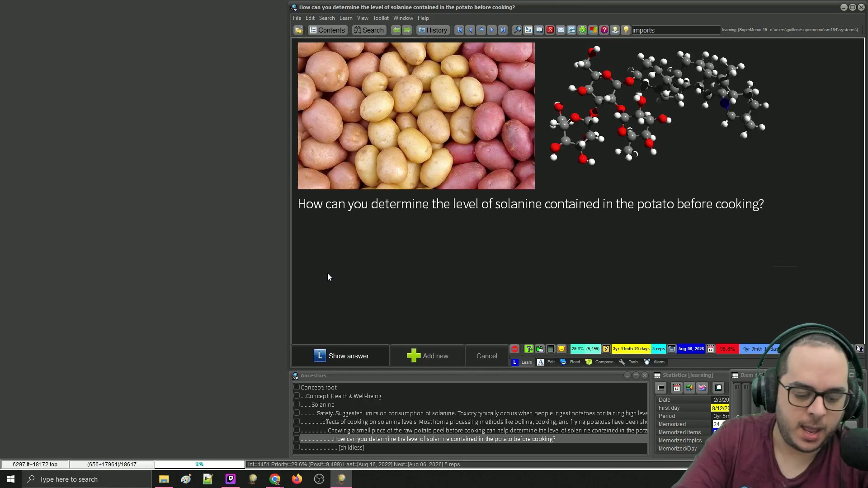
key("Return")
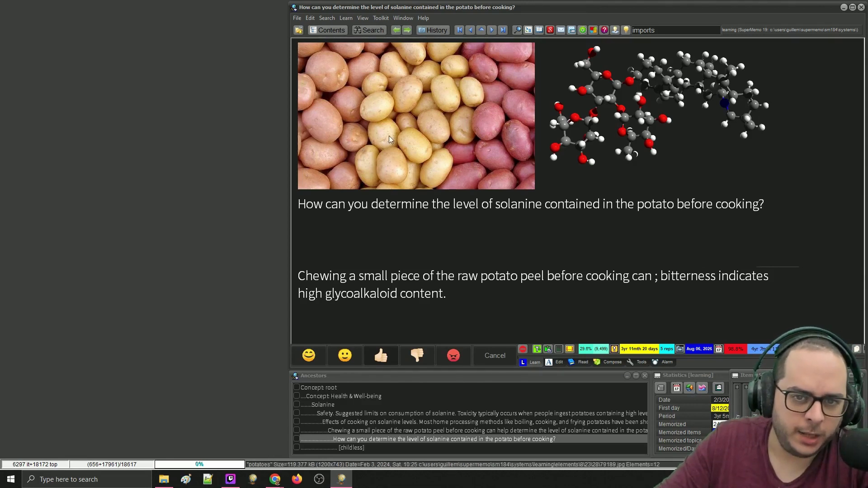
right_click(403, 79)
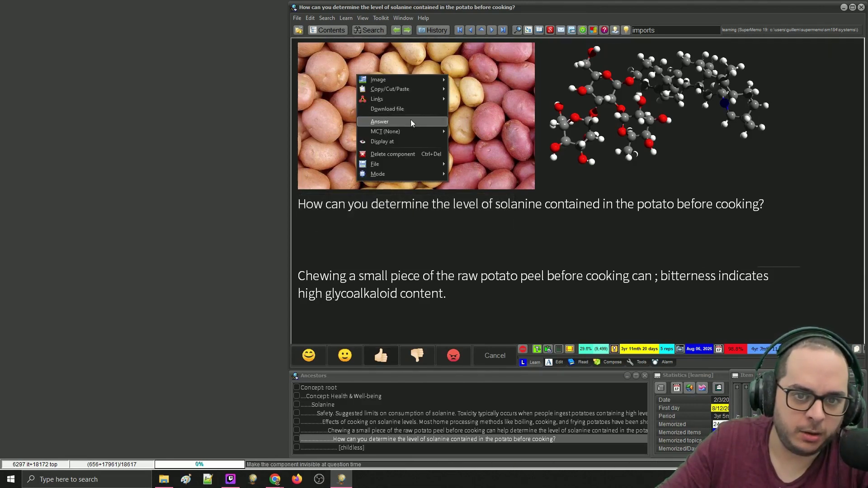
left_click(543, 4)
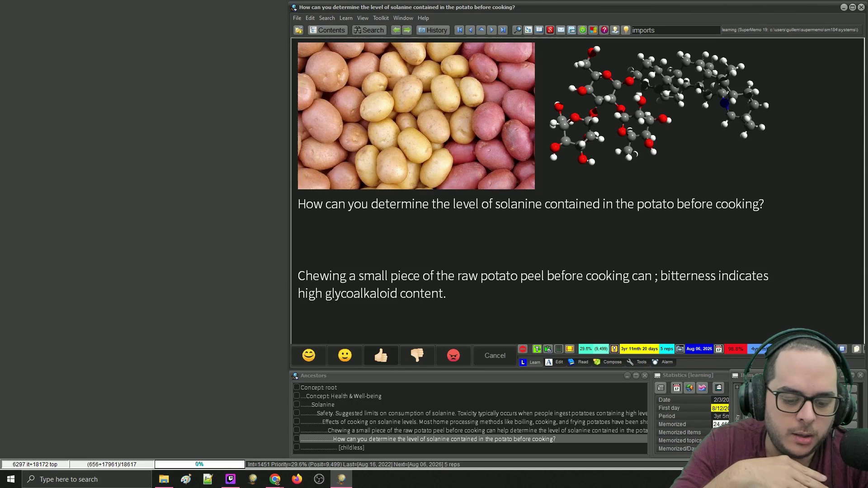
- Show the Search menu's Other registries list with Texts, Images and References counts
left_click(326, 18)
mouse_move(376, 187)
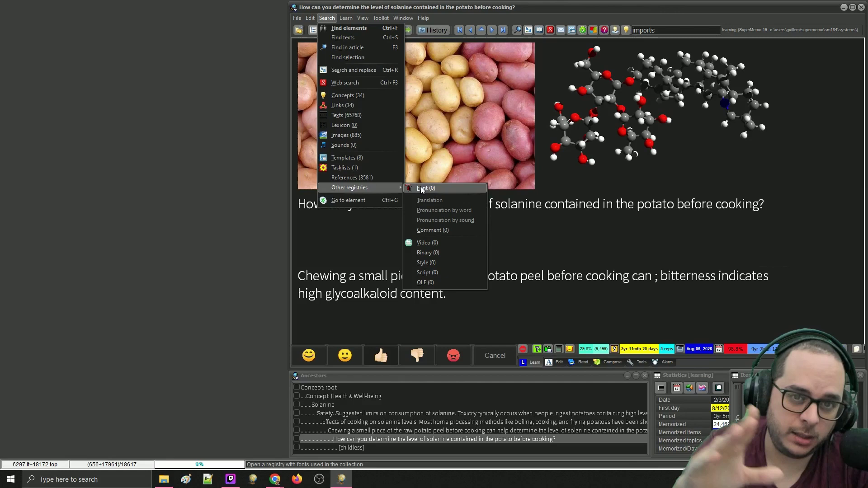
- Preview the _kill image T, _empty, YouTube and Article templates in the Template Registry, then close it
left_click(365, 156)
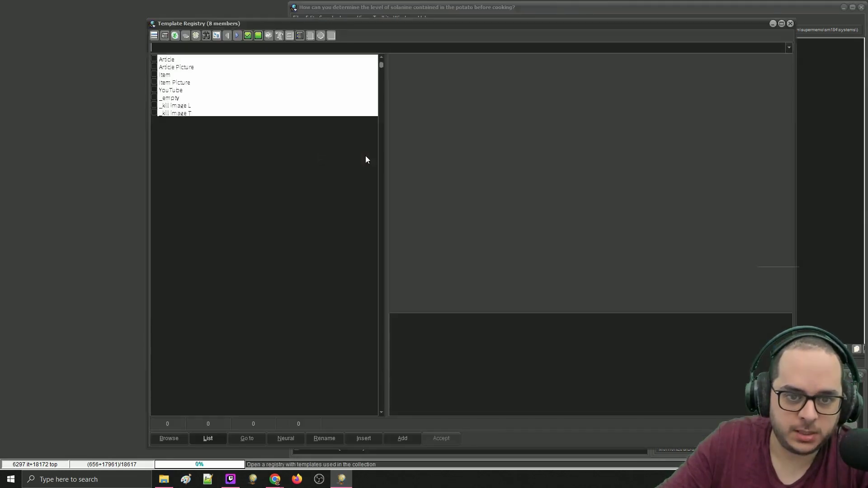
left_click(184, 114)
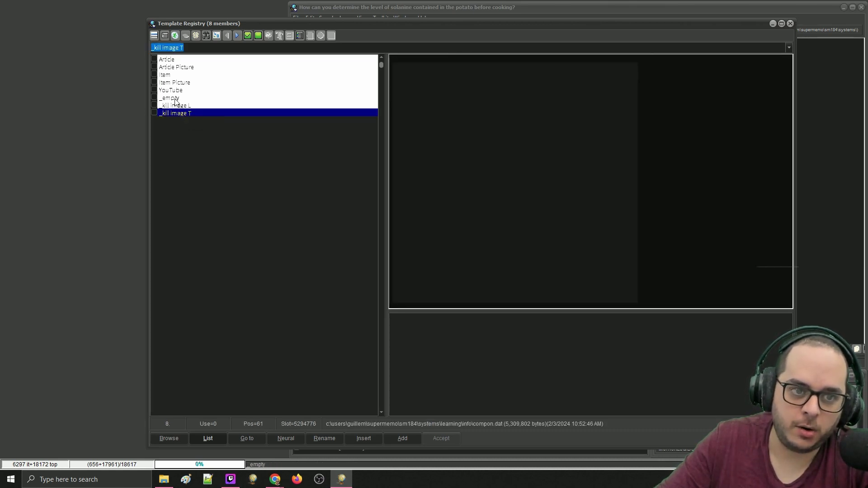
left_click(176, 98)
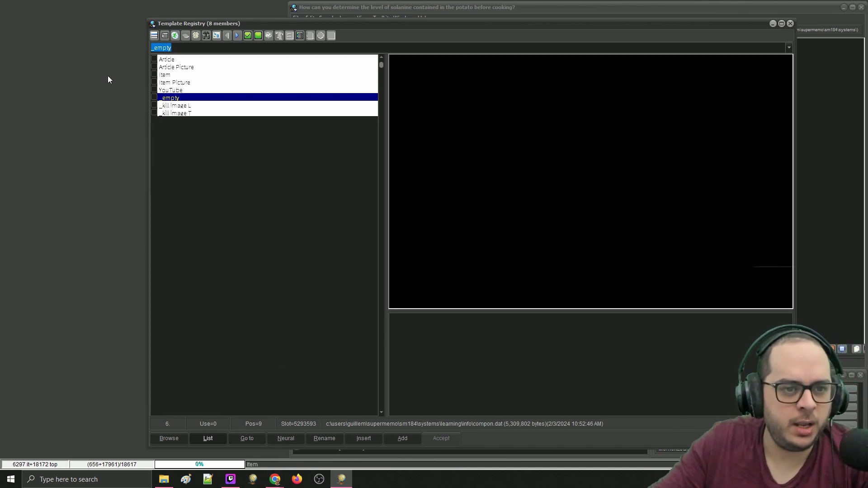
left_click(177, 90)
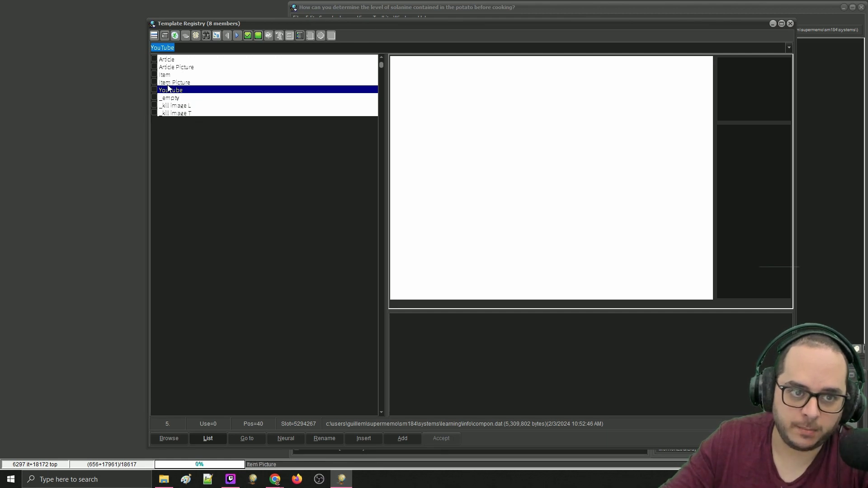
left_click(171, 60)
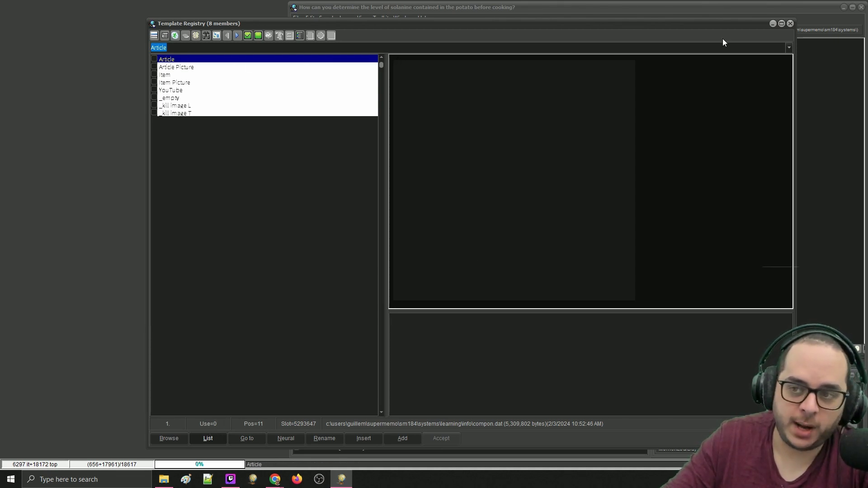
left_click(791, 26)
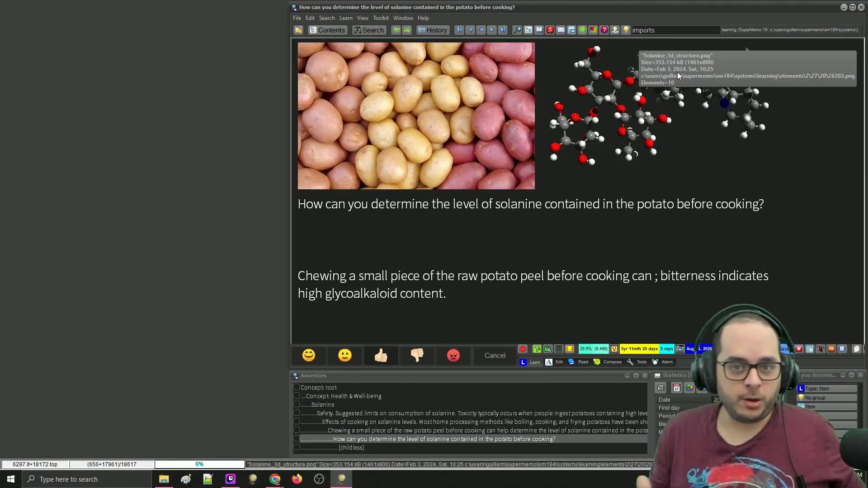
- Browse the Search menu's Other registries list and dismiss it without opening one
left_click(326, 19)
mouse_move(379, 187)
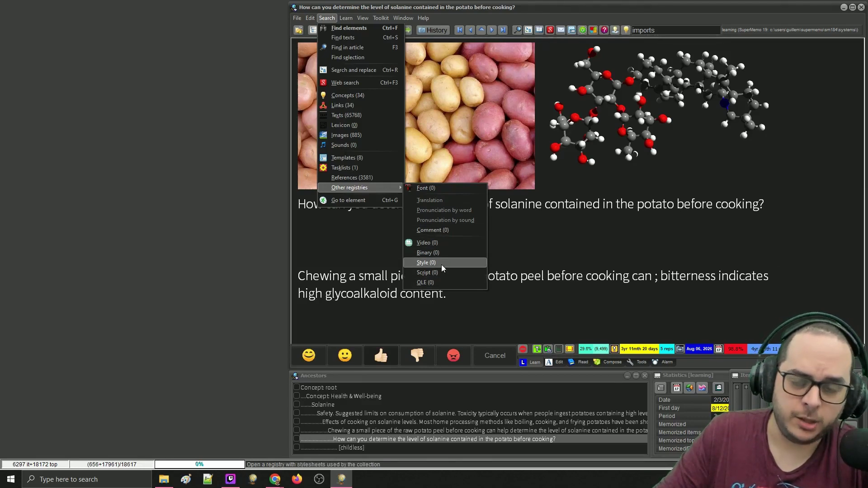
left_click(550, 221)
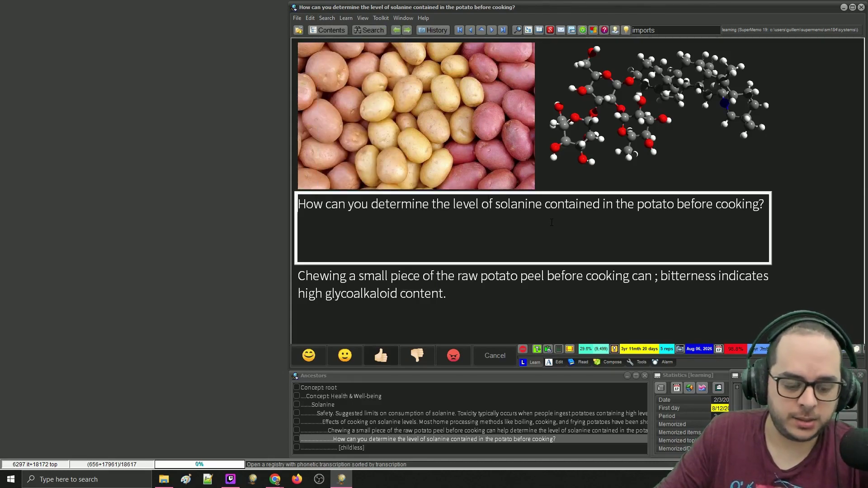
- Open the knowledge tree at root and open the stylesheet file via Text > Style > Edit file
key("ctrl+c")
right_click(418, 118)
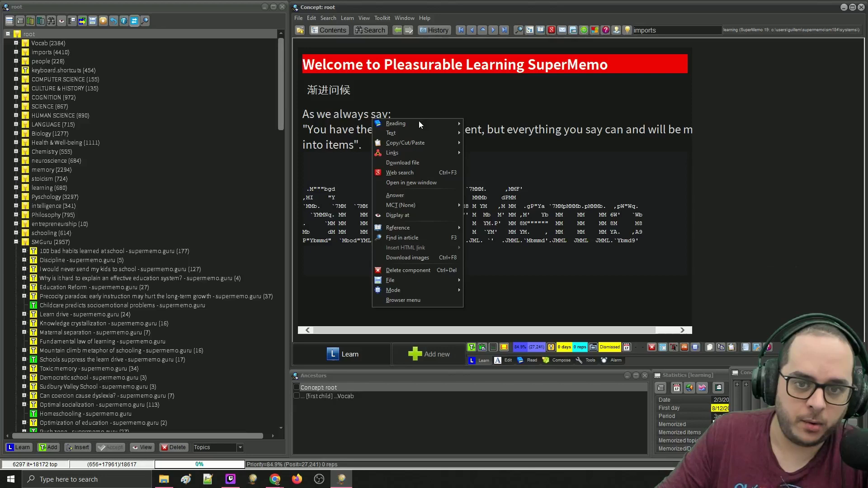
mouse_move(419, 132)
mouse_move(480, 133)
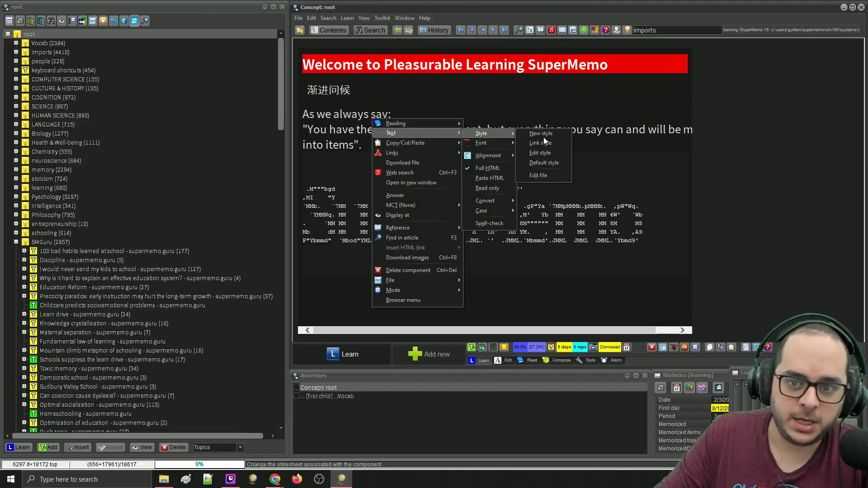
left_click(550, 177)
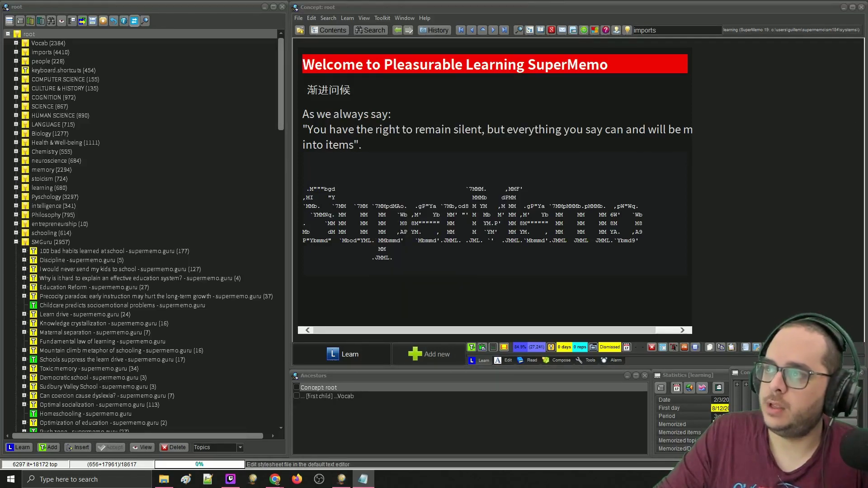
- Move the supermemo.css Notepad window to the screen centre to read its style rules
left_click_drag(665, 96, 310, 103)
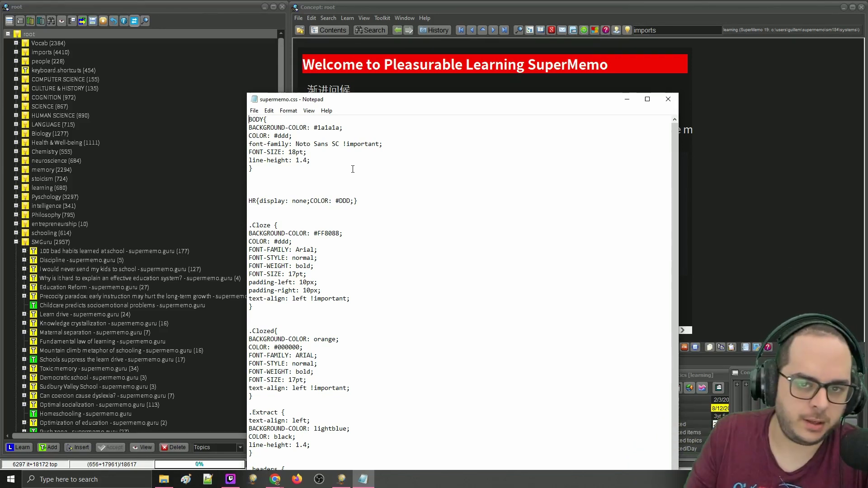
- Close Notepad and list the searchable registries, including Lexicon, Sounds and Tasklists
left_click(668, 99)
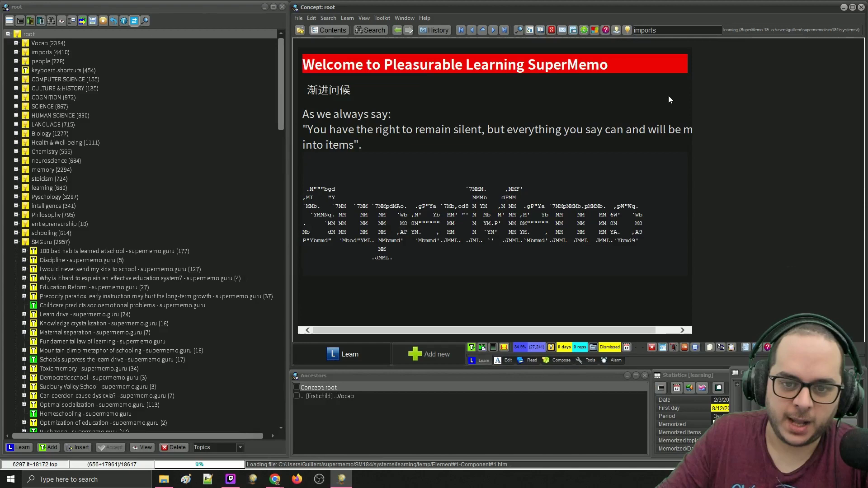
left_click(329, 18)
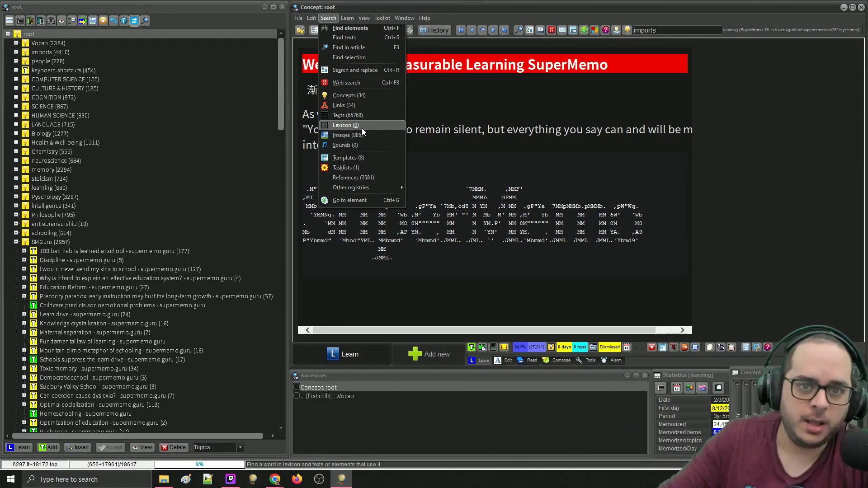
- Open the Concept Registry (34 members) to check root's Item and Article Picture templates
left_click(352, 95)
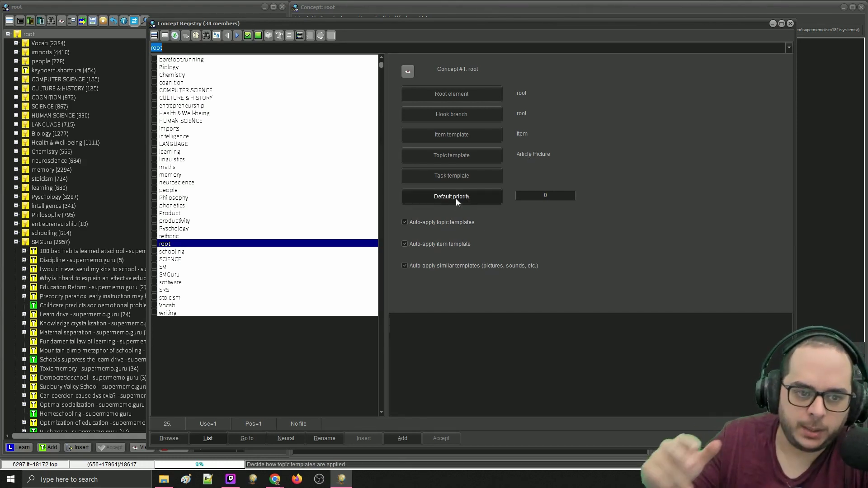
- Close the Concept Registry window to get back to root's welcome page
left_click(790, 25)
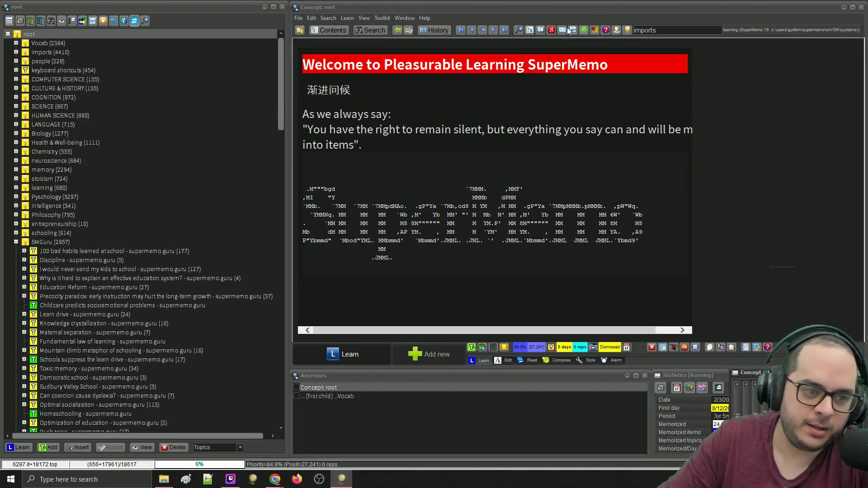
- Open the Childcare predicts socioemotional problems element, then go back to Group socialization theory
left_click(63, 304)
key("alt+Left")
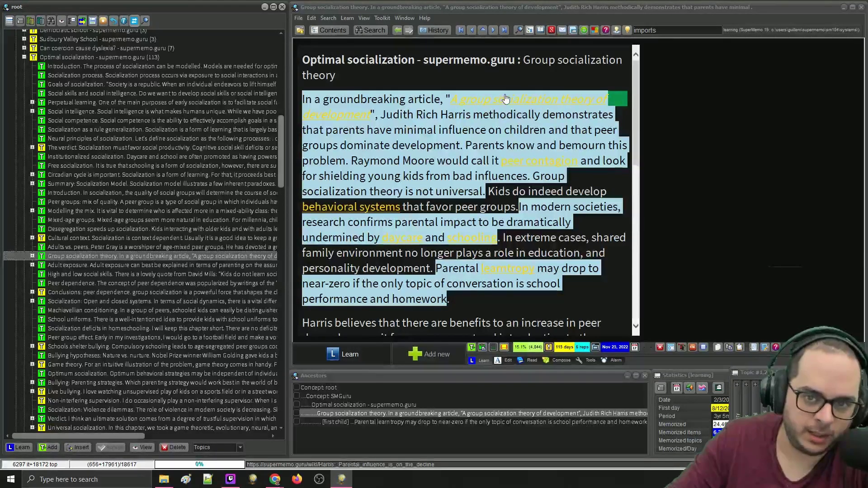
left_click(372, 103)
left_click_drag(372, 103, 539, 180)
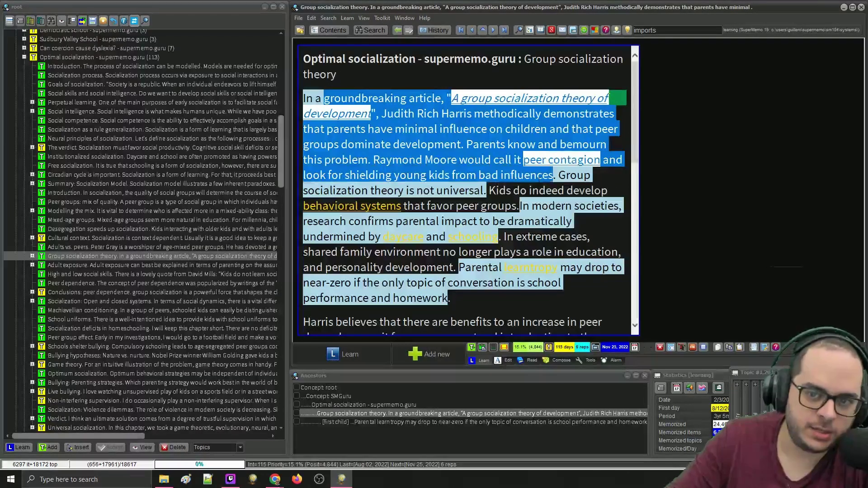
key("ctrl+End")
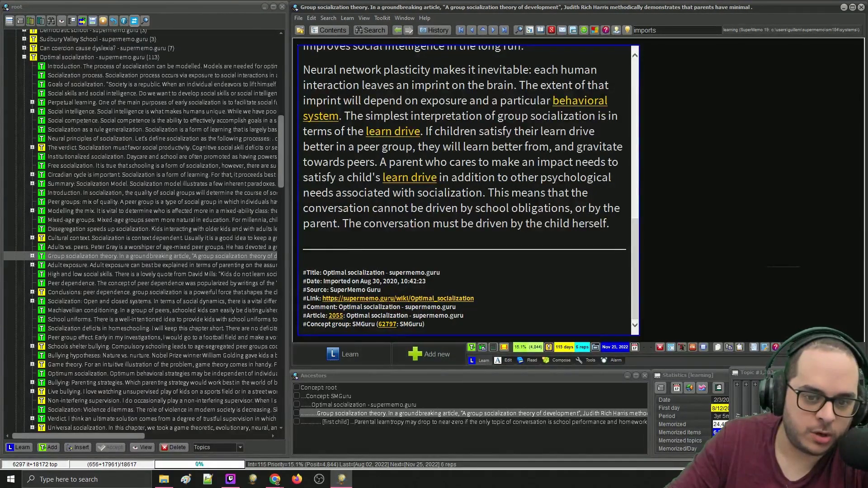
scroll(406, 227, "up", 10)
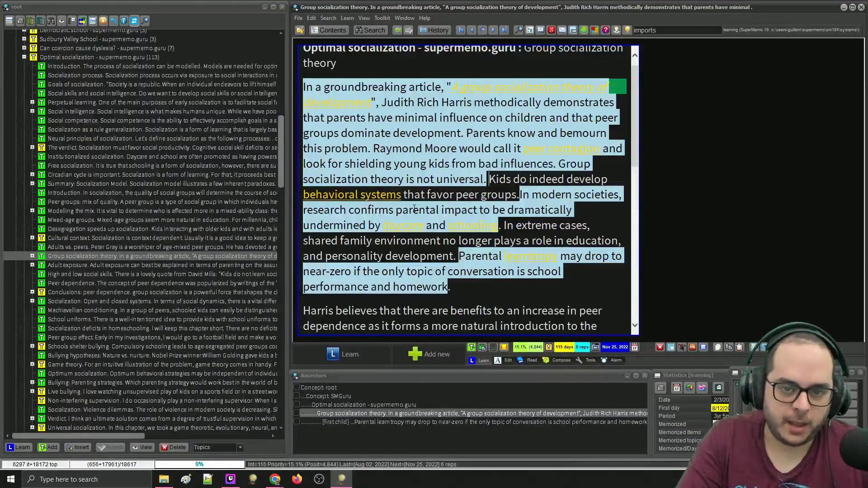
- Return to root's welcome page and collapse the entrepreneurship and rethoric branches
key("ctrl+l")
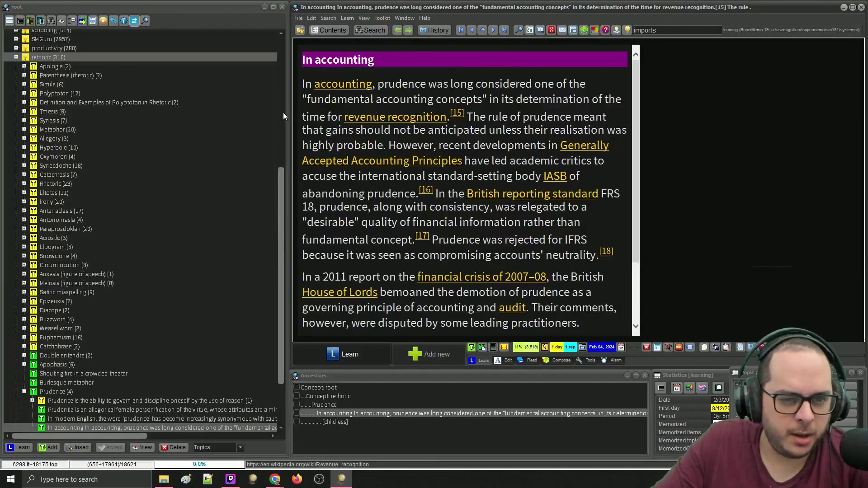
left_click_drag(281, 195, 283, 67)
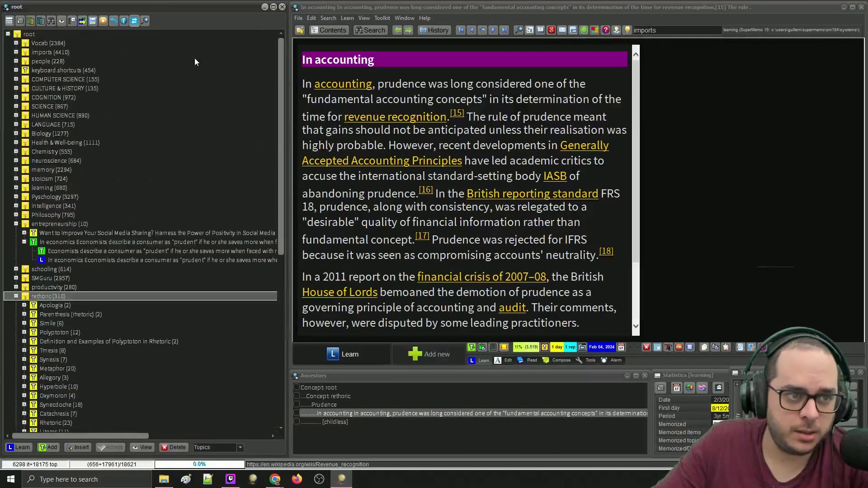
left_click(33, 35)
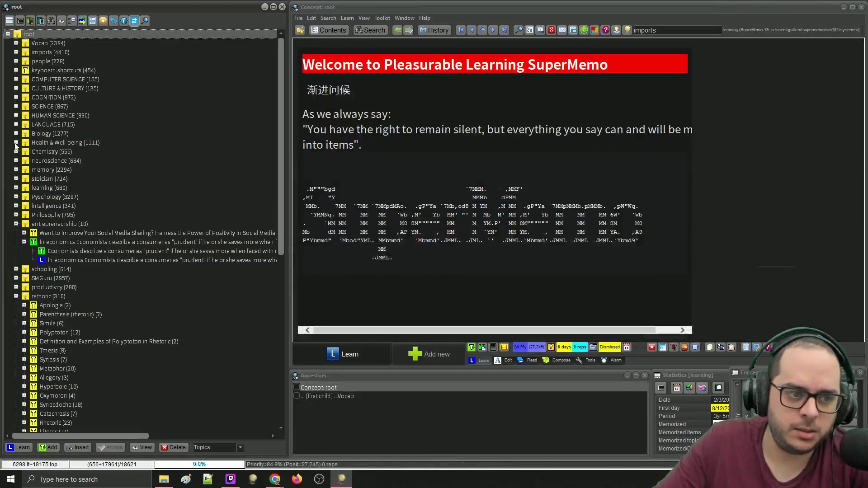
left_click(16, 223)
left_click(16, 260)
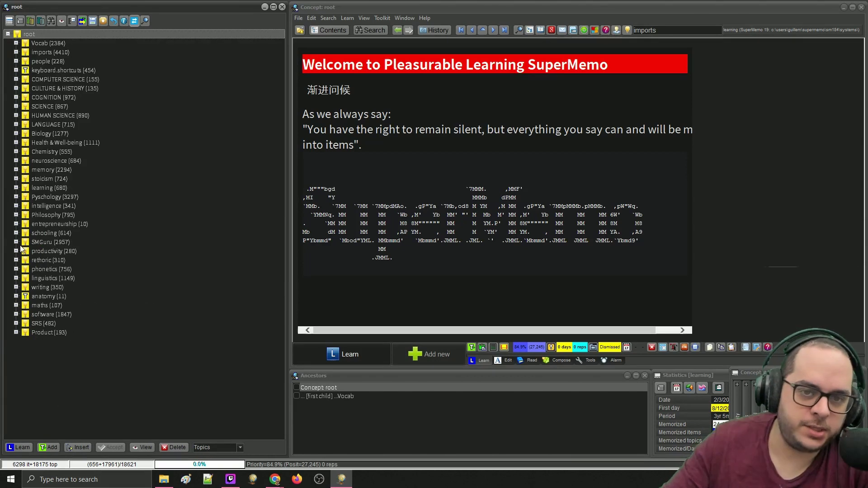